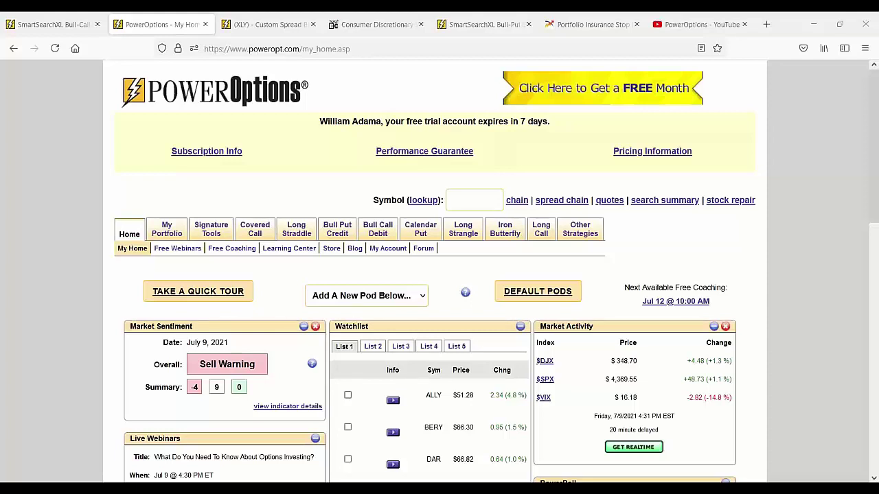
Run the default Calendar Put spread search and scroll through its 37 results.
scroll(338, 229, "down", 3)
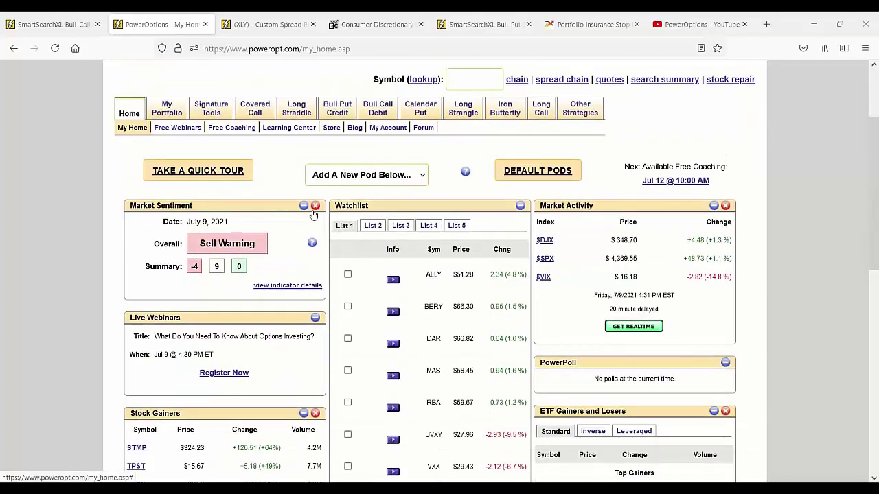
mouse_move(268, 115)
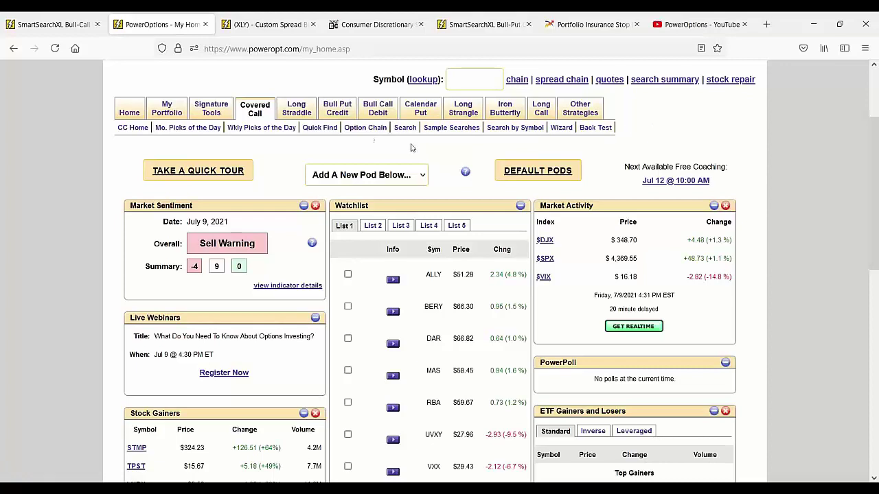
mouse_move(421, 111)
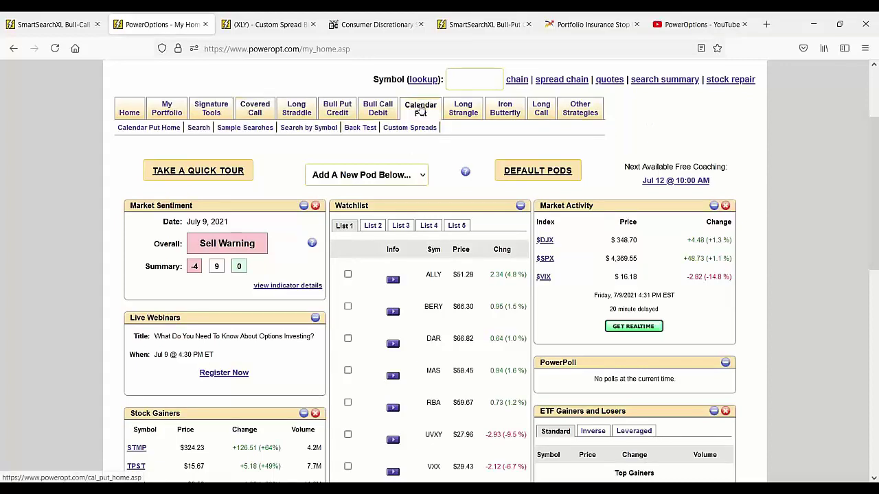
left_click(198, 127)
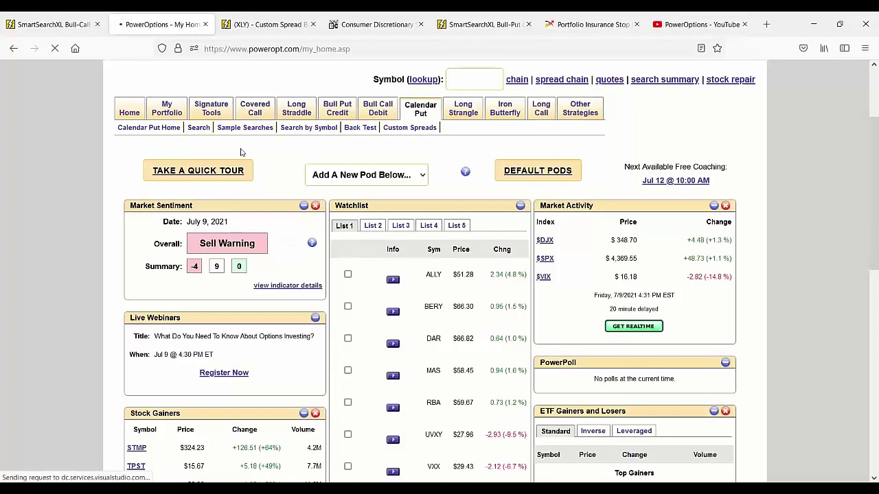
scroll(388, 252, "down", 3)
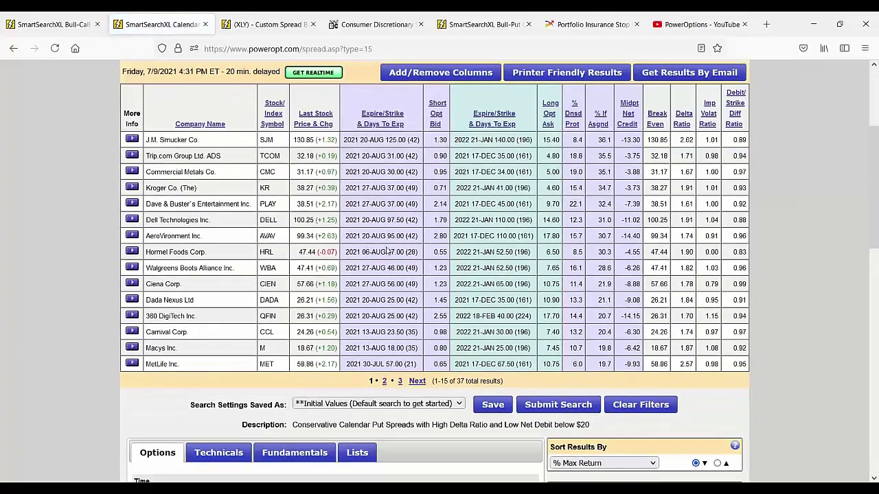
scroll(388, 251, "down", 6)
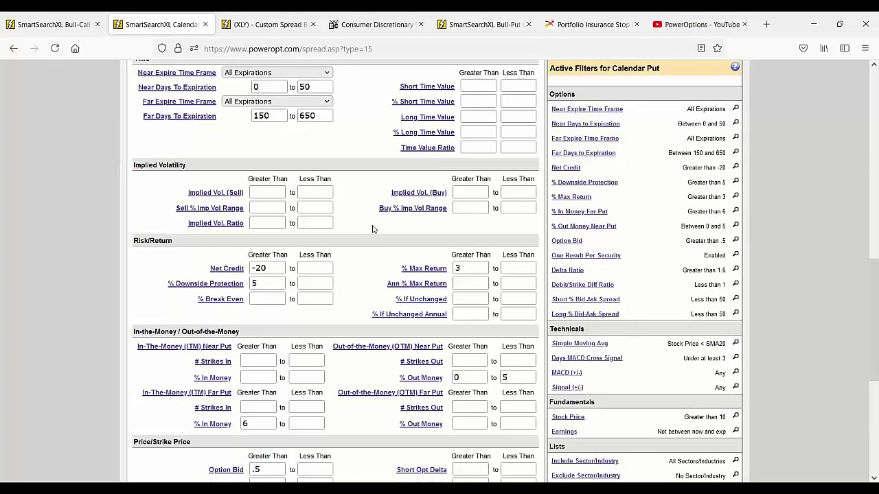
Review the Calendar Put search filters, starting with the minimum implied vol ratio field.
left_click(264, 224)
mouse_move(233, 229)
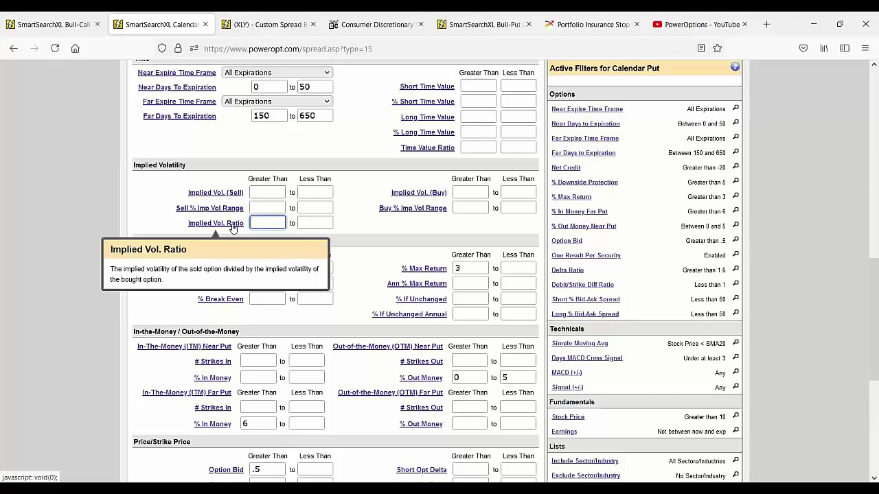
scroll(232, 229, "up", 2)
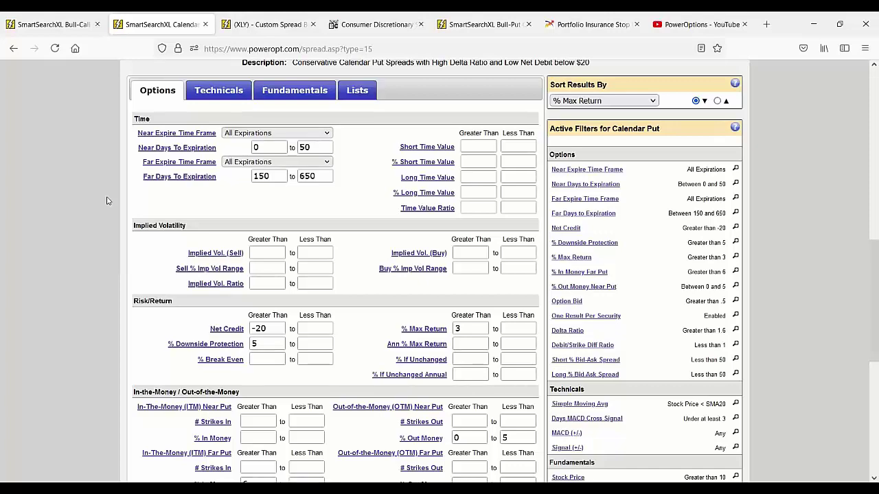
scroll(106, 200, "up", 5)
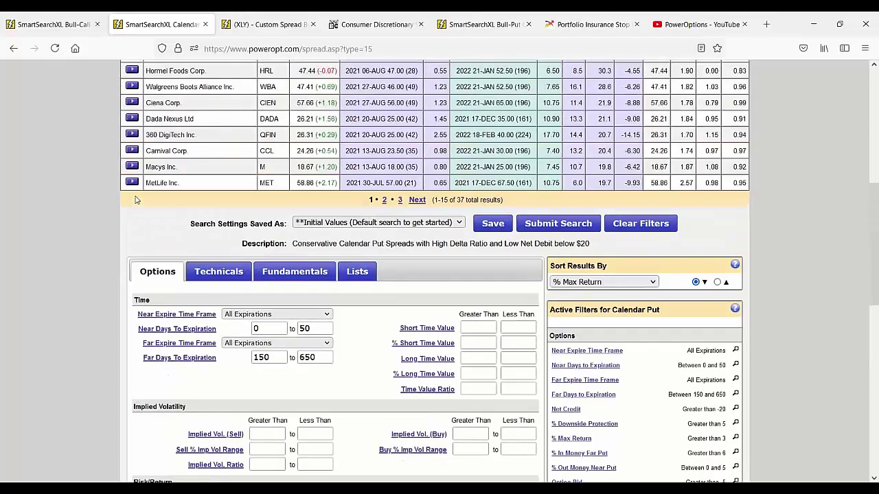
scroll(135, 197, "up", 3)
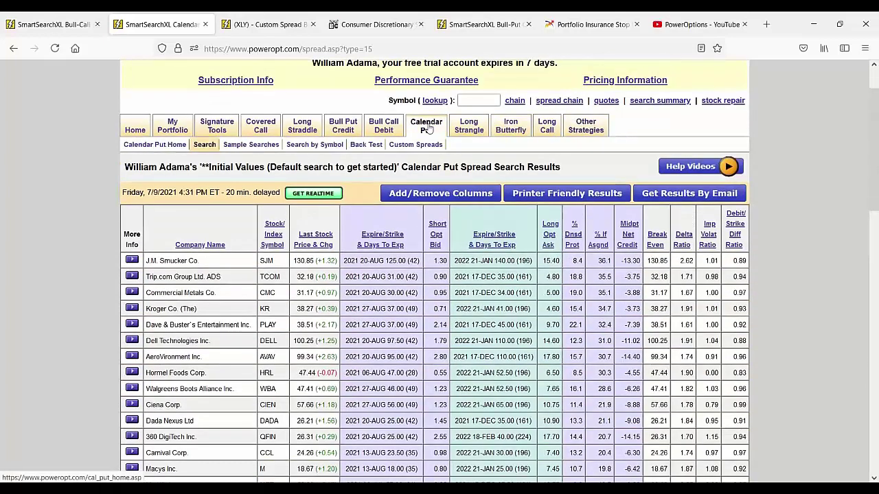
In Menu Configuration, replace Calendar Put in Tab 5 with Calendar Call.
left_click(586, 127)
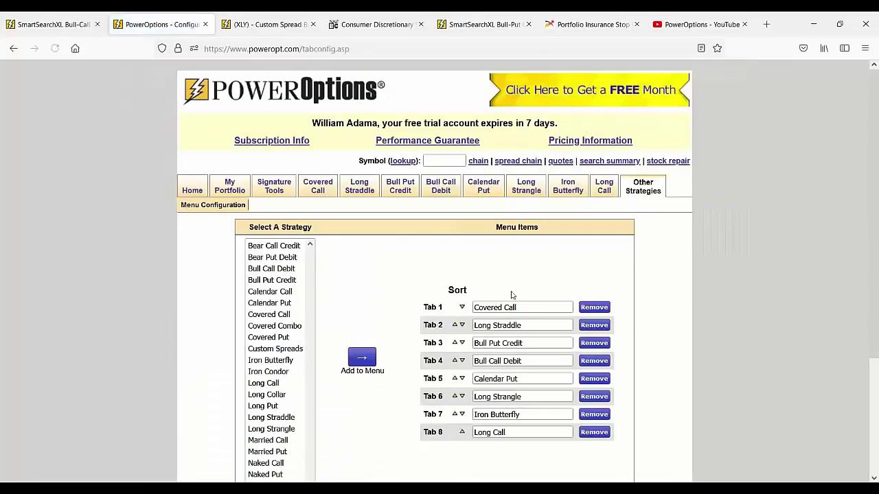
scroll(522, 296, "down", 1)
left_click(585, 317)
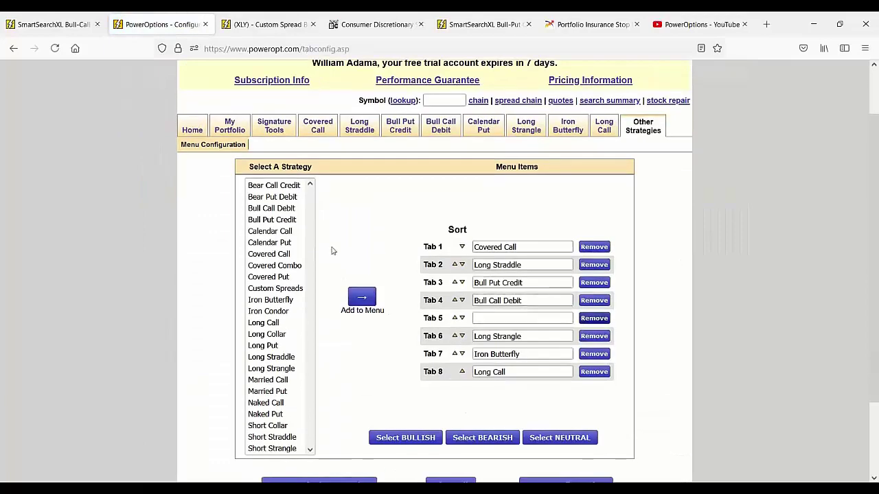
double_click(270, 230)
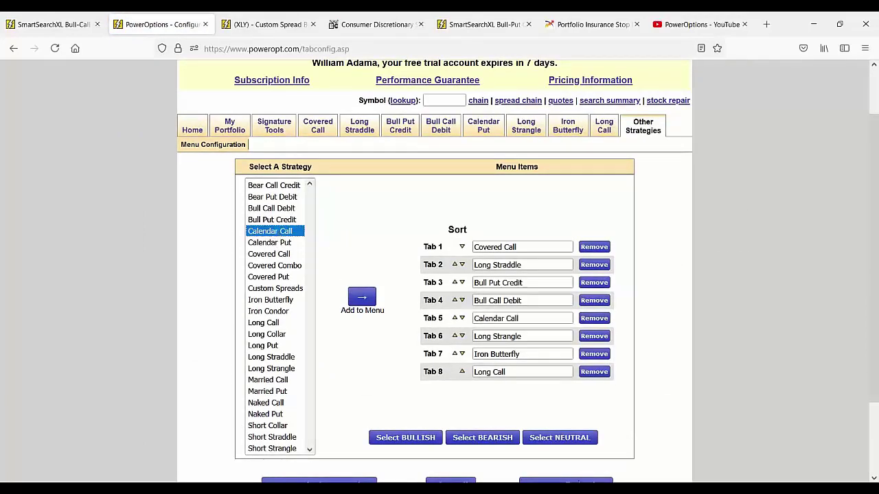
Save the strategy menu configuration and start the Calendar Call spread search.
scroll(594, 404, "down", 1)
scroll(594, 403, "down", 2)
left_click(567, 389)
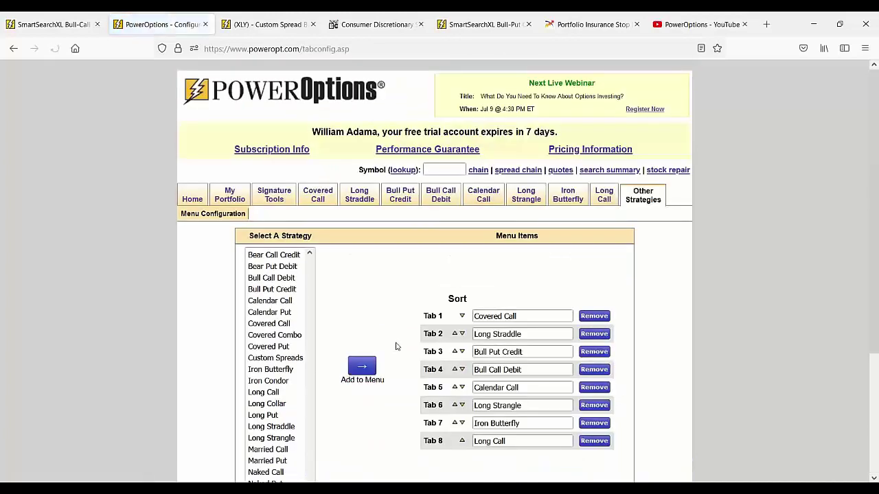
mouse_move(489, 199)
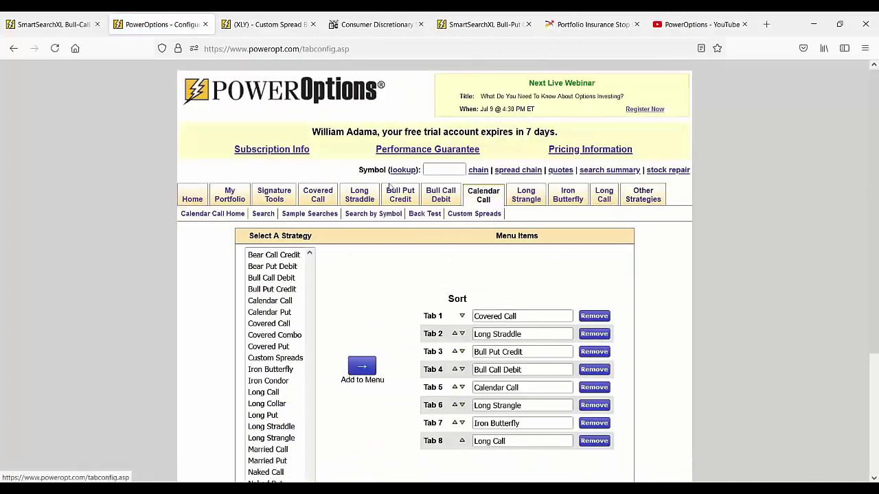
left_click(265, 220)
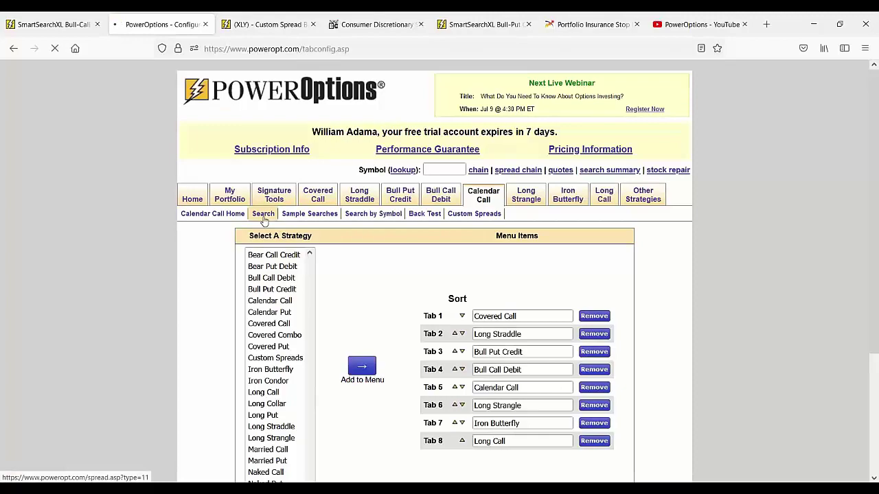
Set the minimum implied vol ratio to 1.
scroll(265, 220, "down", 6)
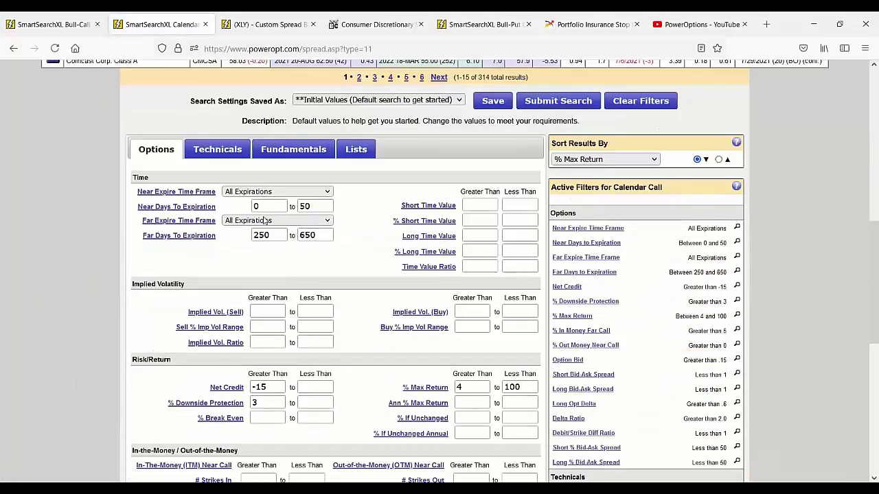
left_click(271, 343)
type("1")
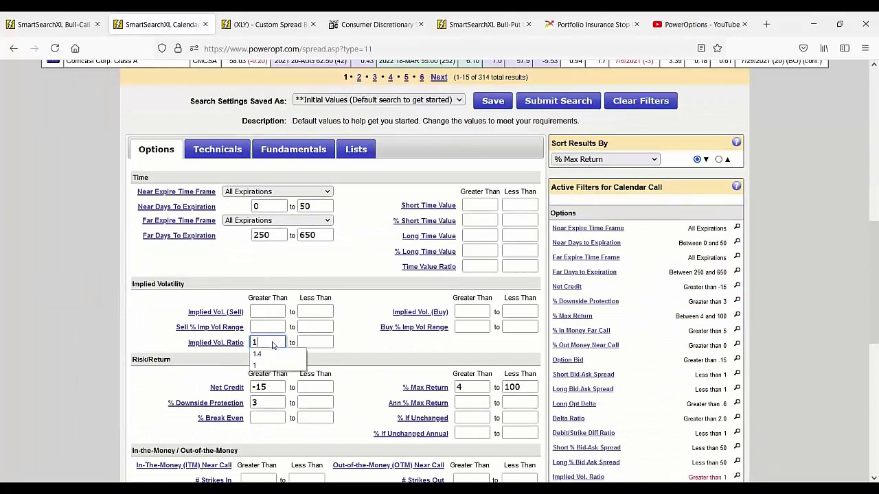
Change far days to expiration from 250–650 to 150–350 and submit the search.
double_click(319, 234)
key("BackSpace")
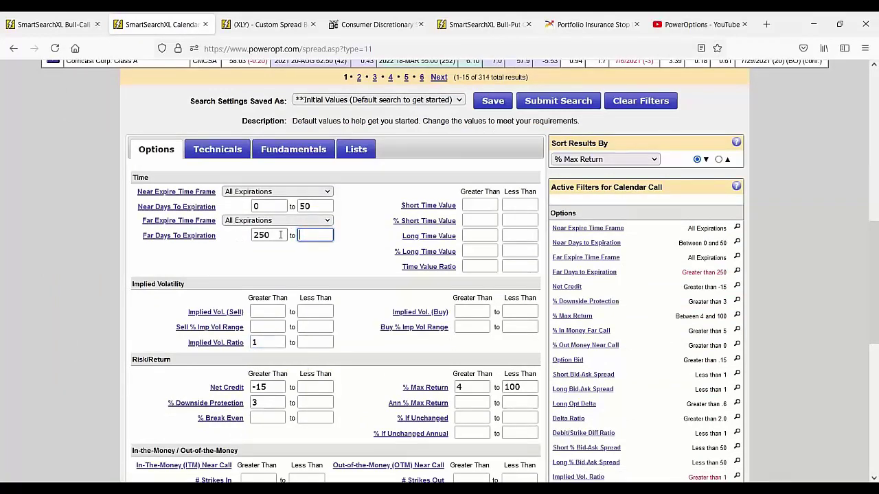
double_click(265, 235)
mouse_move(177, 238)
key("BackSpace")
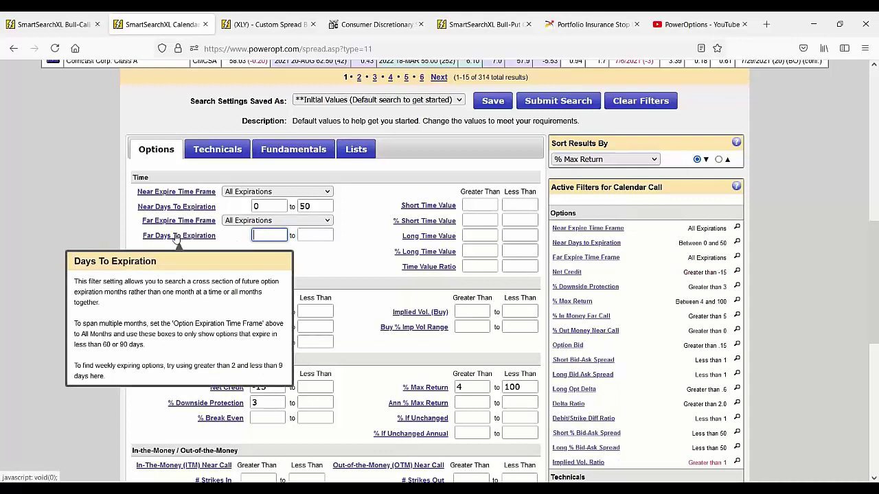
type("150")
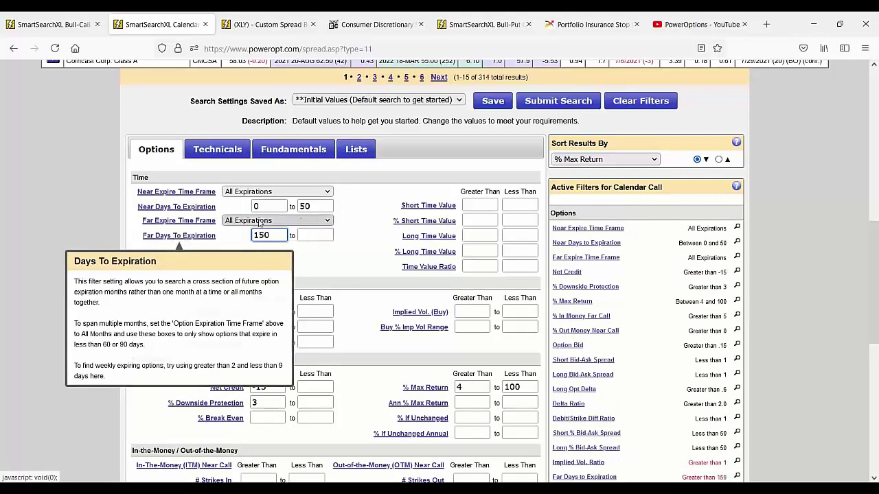
left_click(310, 236)
type("350")
left_click(568, 98)
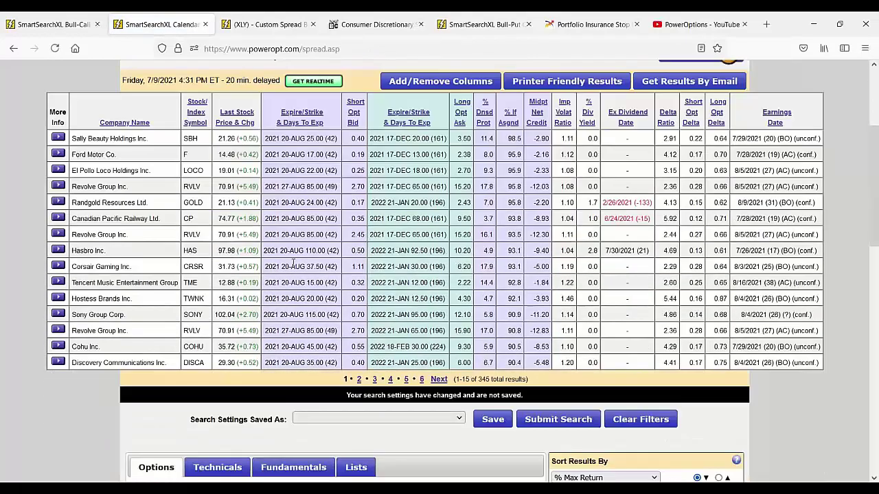
scroll(293, 261, "down", 5)
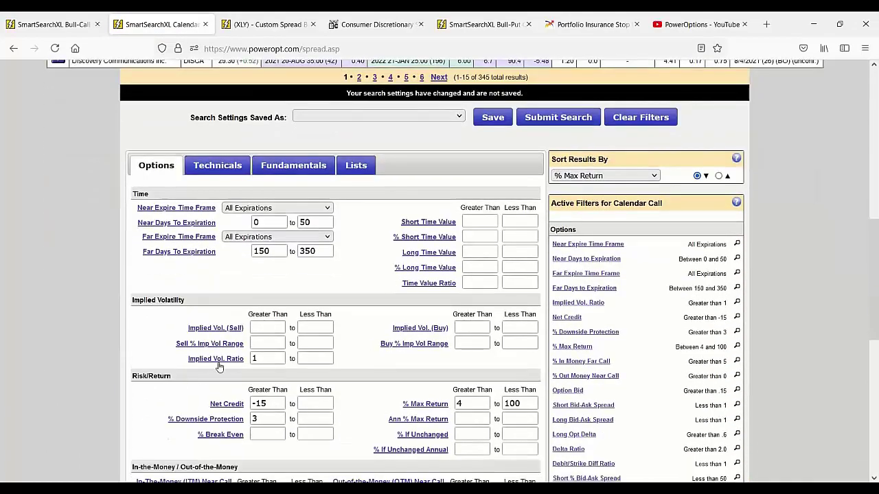
mouse_move(221, 366)
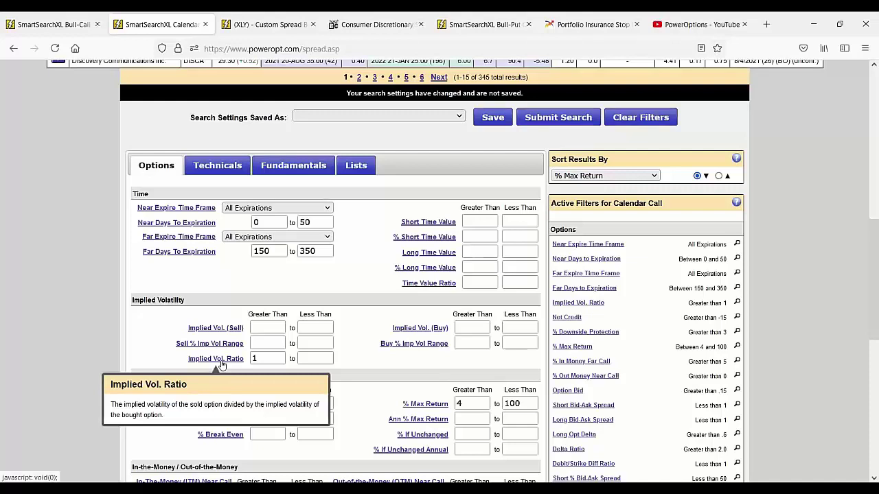
scroll(52, 288, "up", 3)
scroll(59, 318, "up", 4)
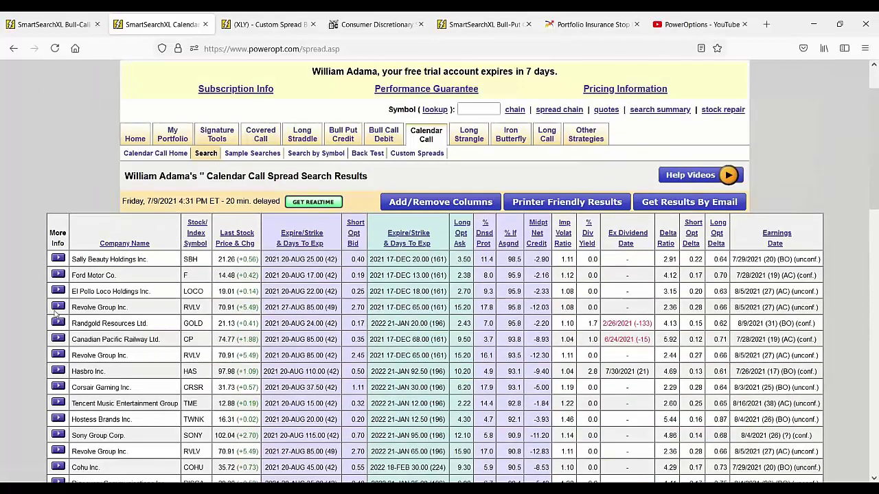
mouse_move(217, 135)
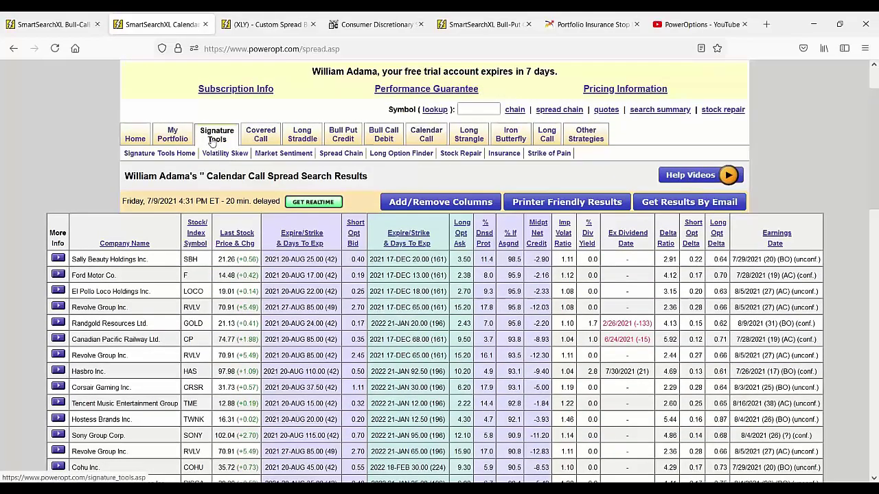
Open the Volatility Skew tool for AAPL with the Aug 20 2021 expiration.
left_click(220, 158)
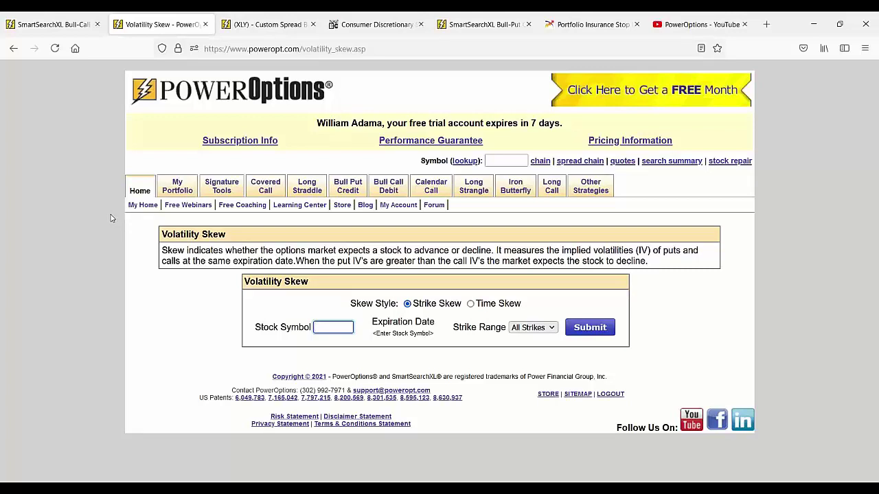
type("AAPL")
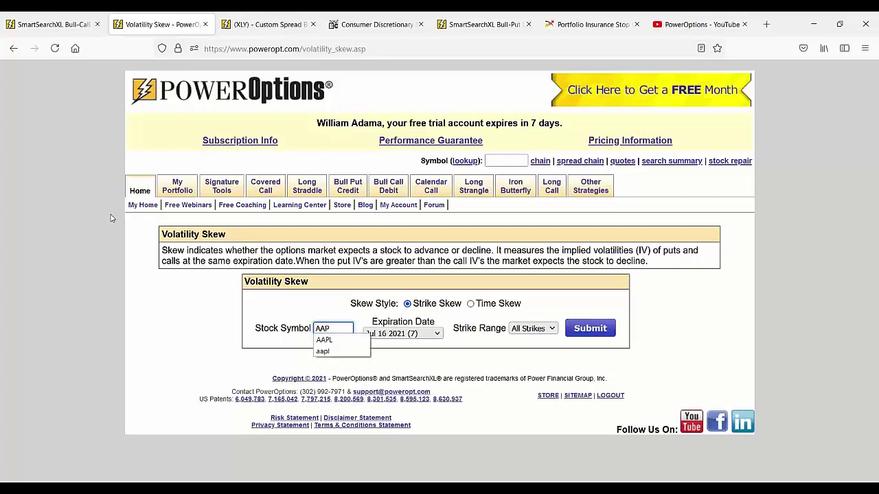
mouse_move(223, 189)
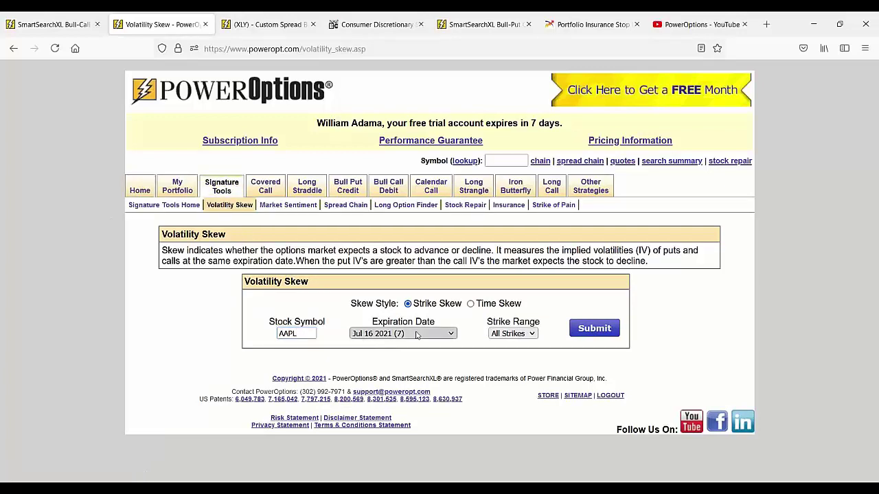
left_click(409, 333)
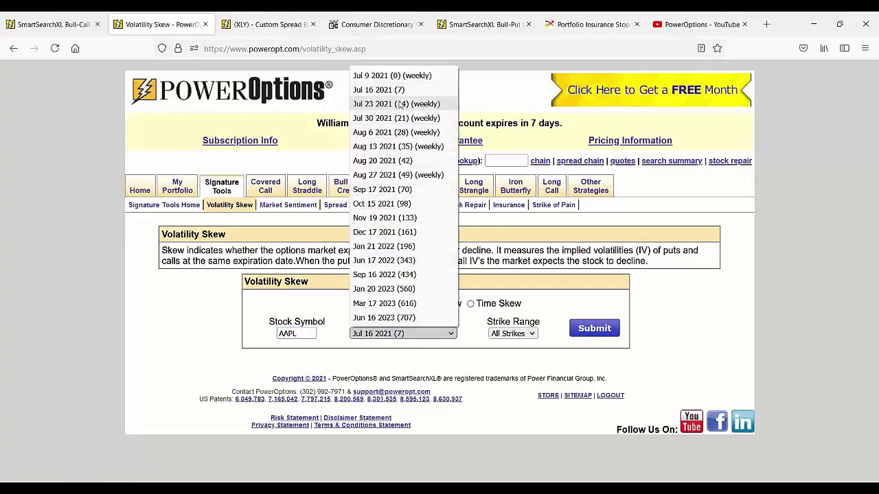
left_click(398, 161)
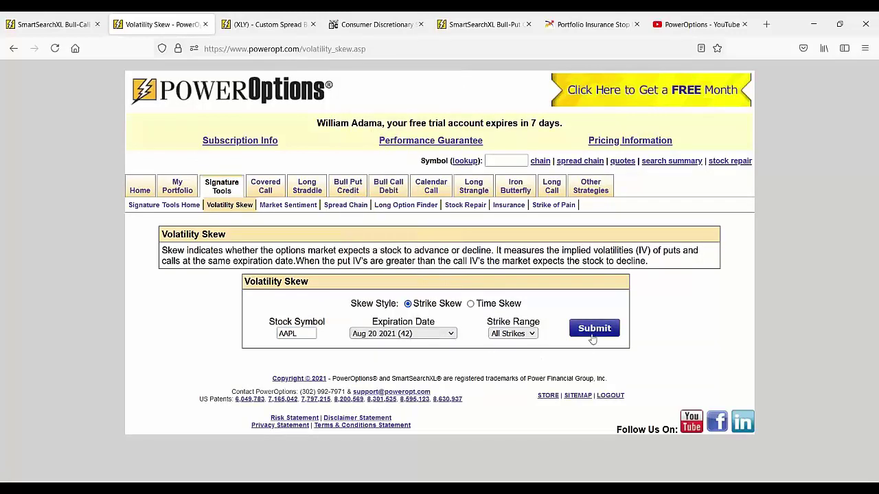
Use All Strikes, submit, and review AAPL's Aug 20 strike-skew chart.
left_click(520, 334)
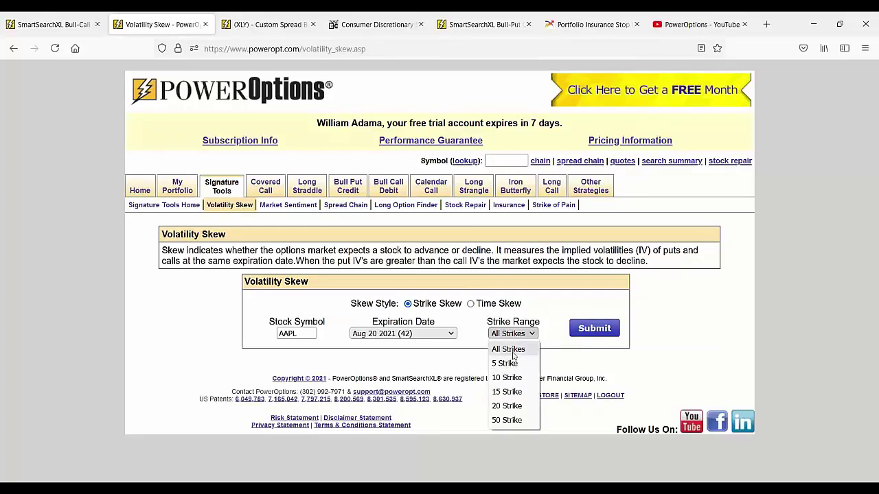
left_click(514, 351)
left_click(589, 333)
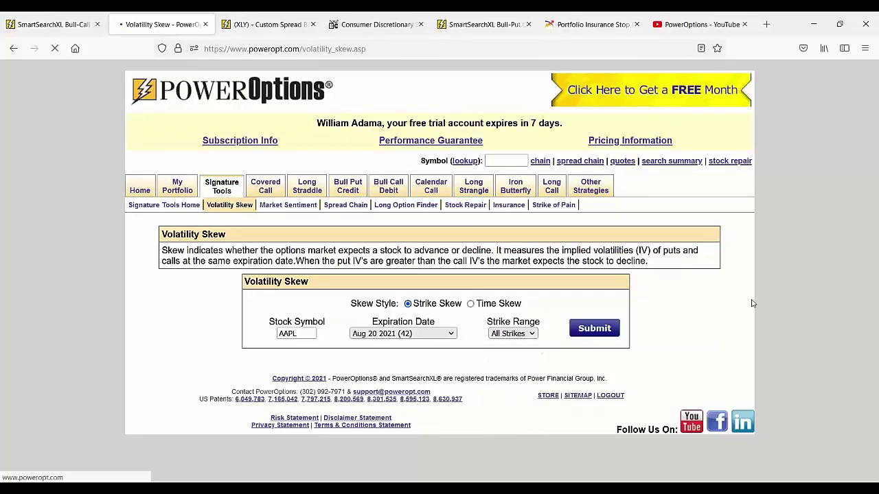
scroll(687, 299, "down", 5)
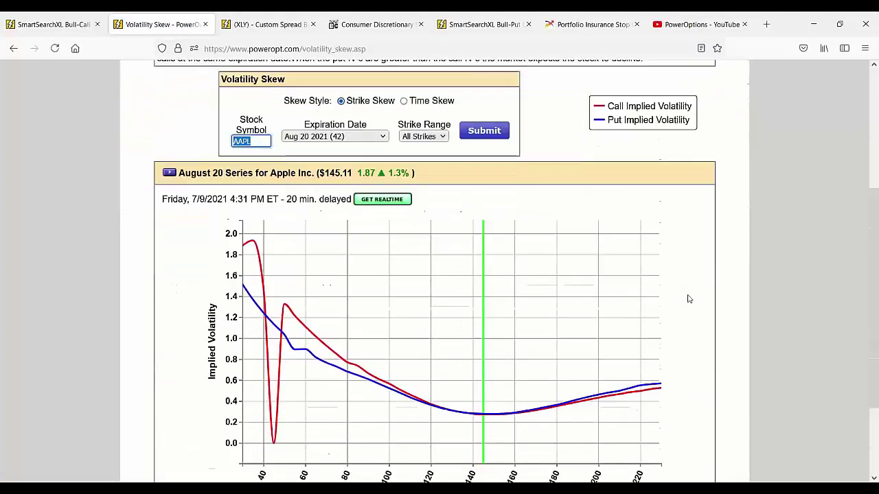
scroll(689, 299, "up", 3)
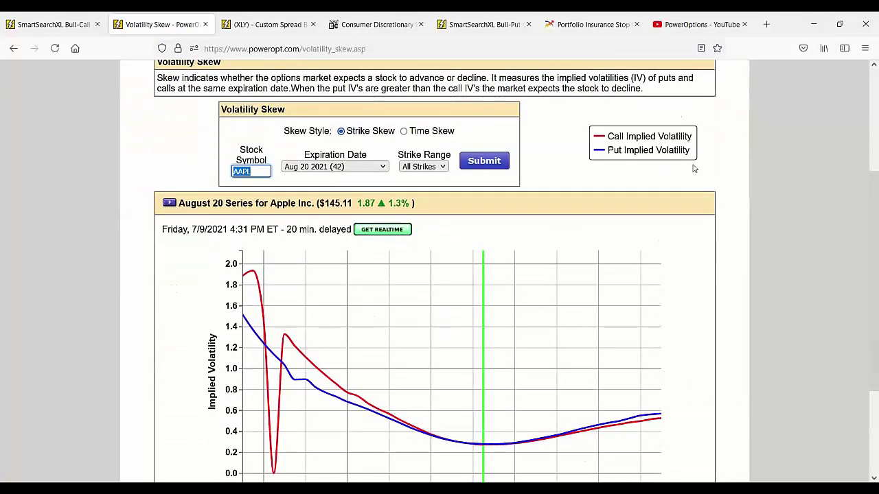
scroll(625, 190, "down", 3)
mouse_move(276, 213)
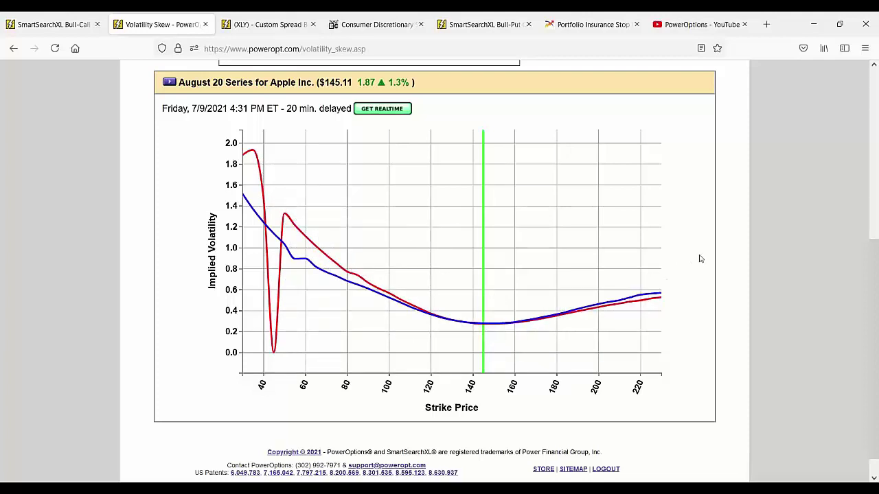
scroll(695, 257, "up", 3)
scroll(693, 257, "up", 2)
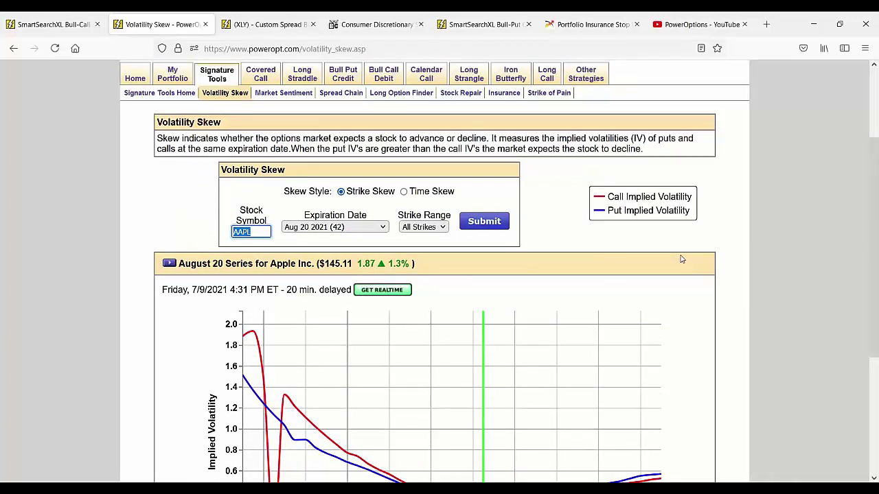
Switch to Time Skew and chart AAPL's 145 ATM strike volatility across expirations.
left_click(404, 191)
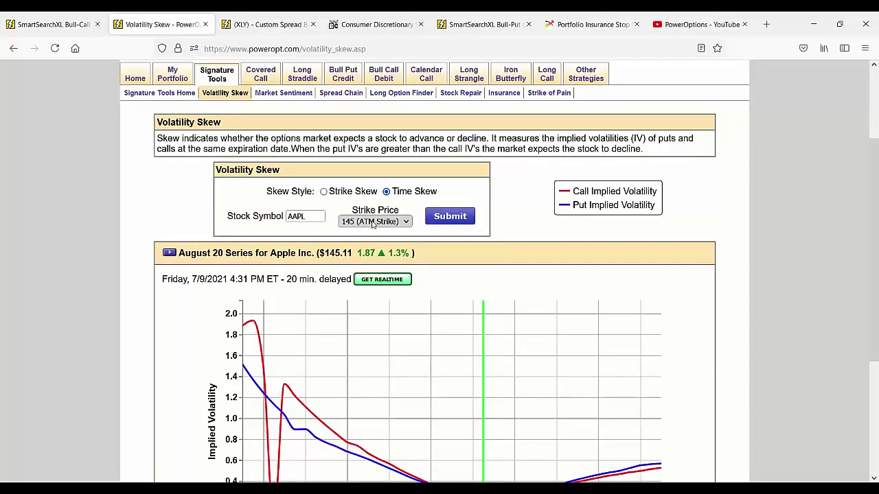
left_click(453, 217)
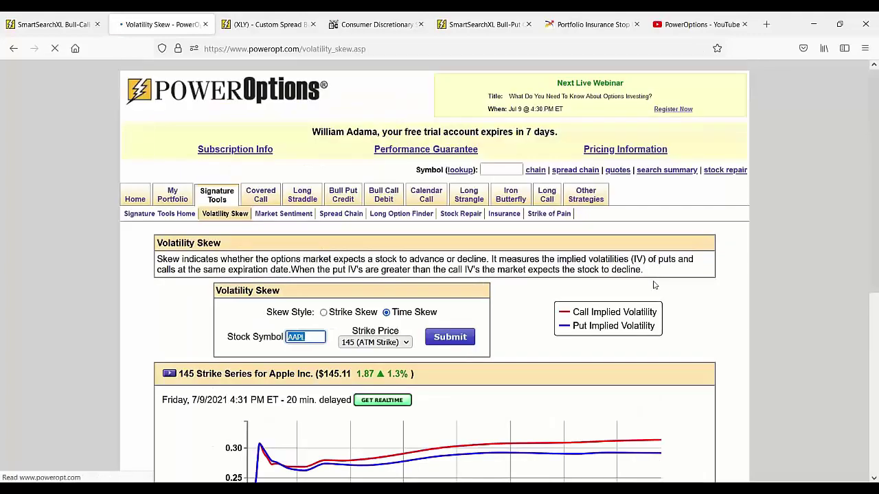
scroll(538, 292, "down", 3)
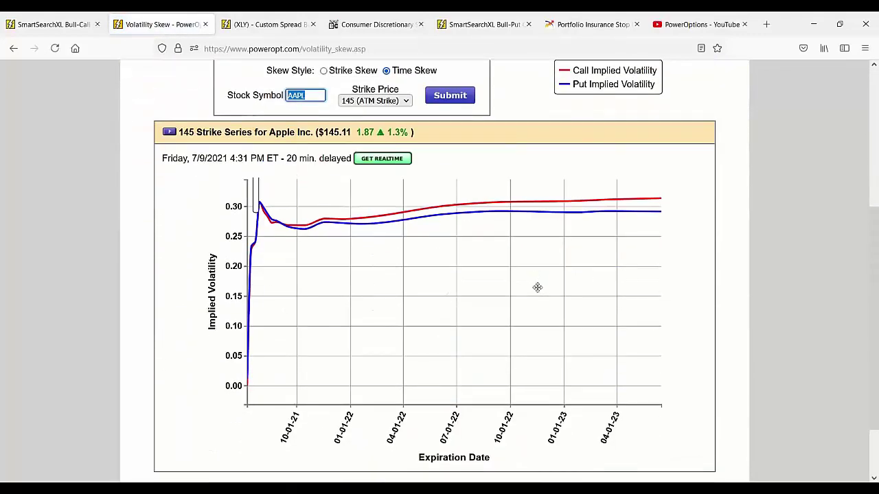
mouse_move(280, 234)
mouse_move(259, 201)
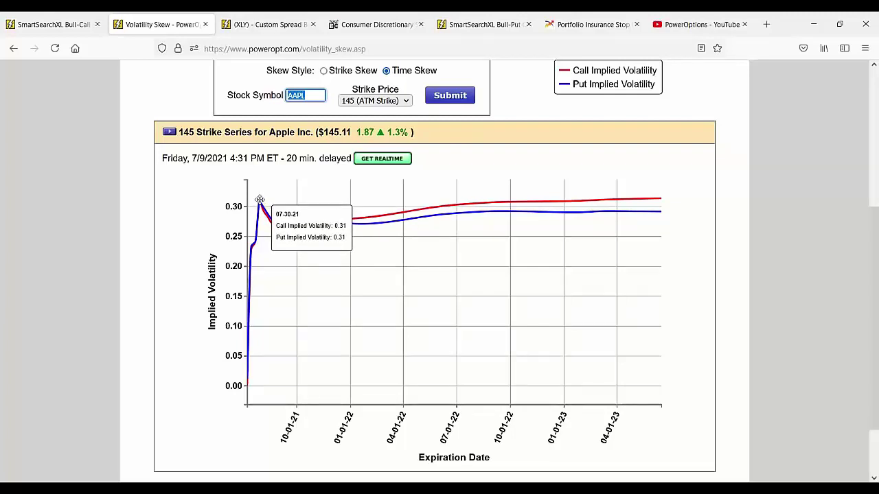
Look up AAPL's quote, mark its 7/27/2021 next earnings date, and return to Volatility Skew.
left_click(264, 24)
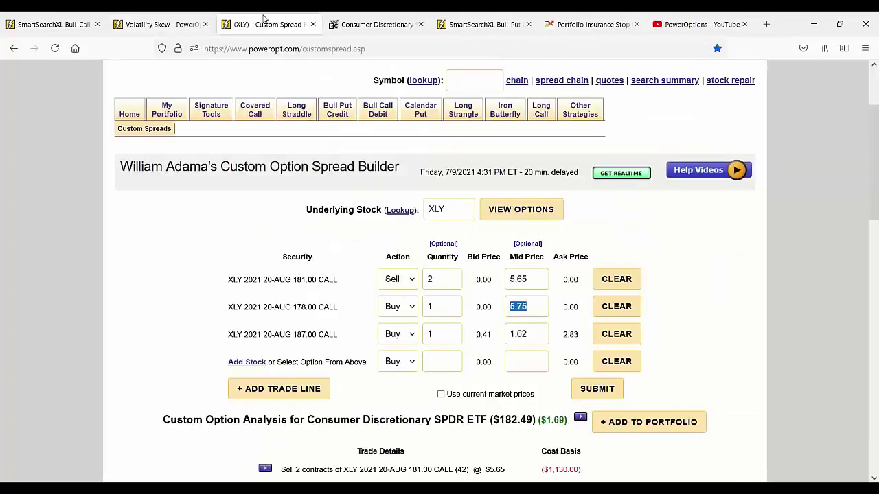
mouse_move(243, 112)
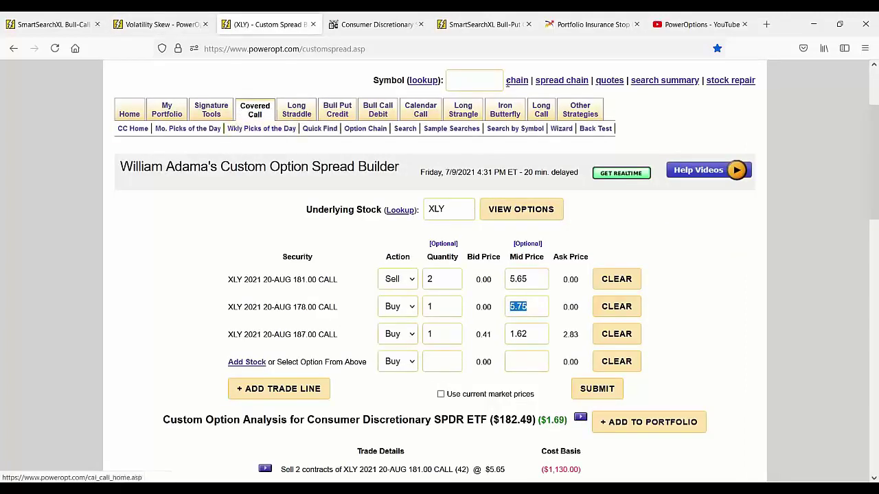
left_click(487, 81)
type("AAC")
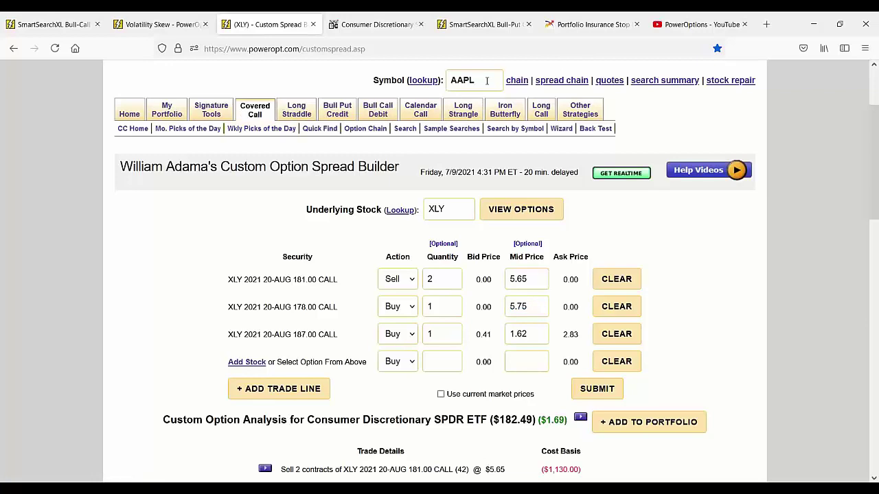
type("L")
left_click(606, 84)
scroll(435, 343, "down", 5)
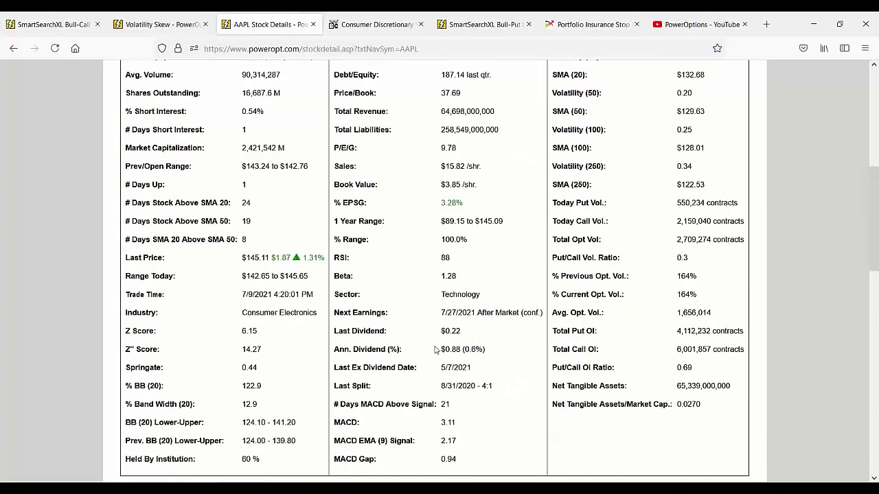
left_click_drag(440, 313, 542, 315)
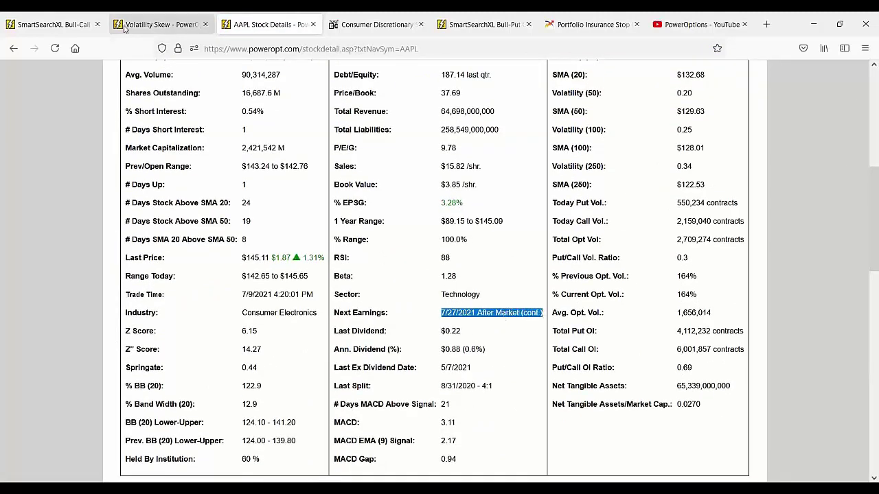
left_click(158, 24)
mouse_move(263, 193)
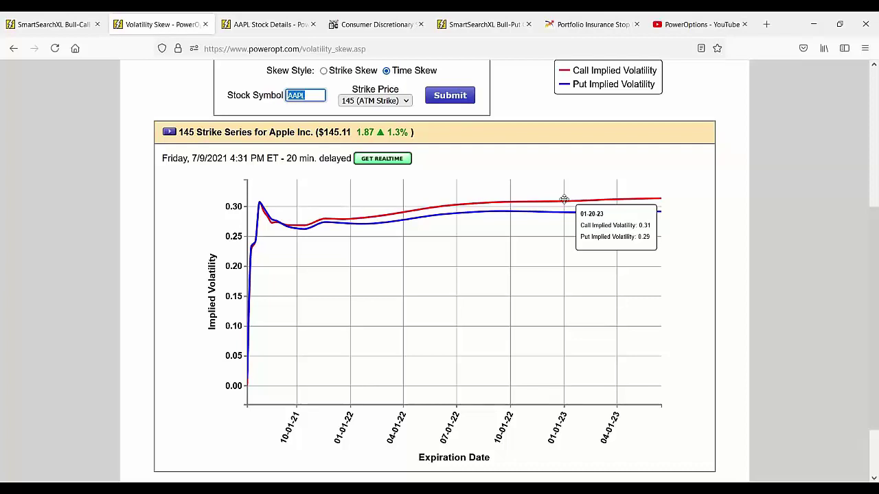
Switch back to Strike Skew and chart AAPL's Jul 23 2021 weekly expiration.
scroll(564, 199, "up", 1)
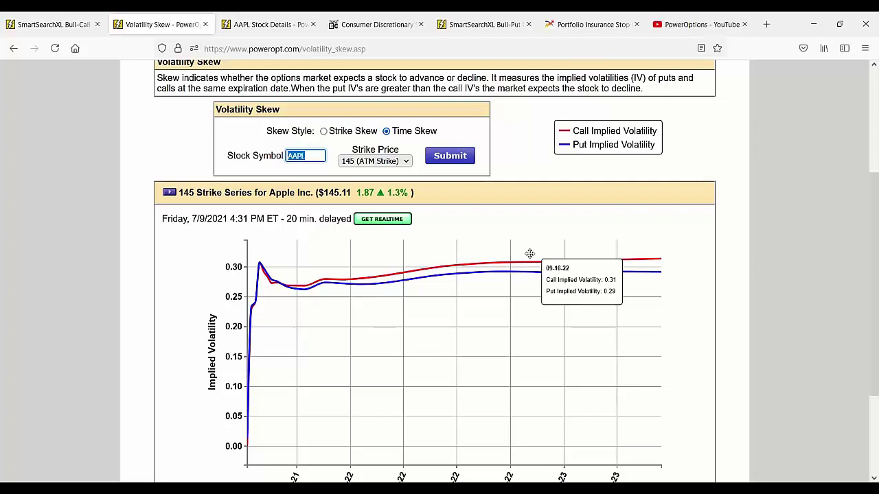
left_click(324, 131)
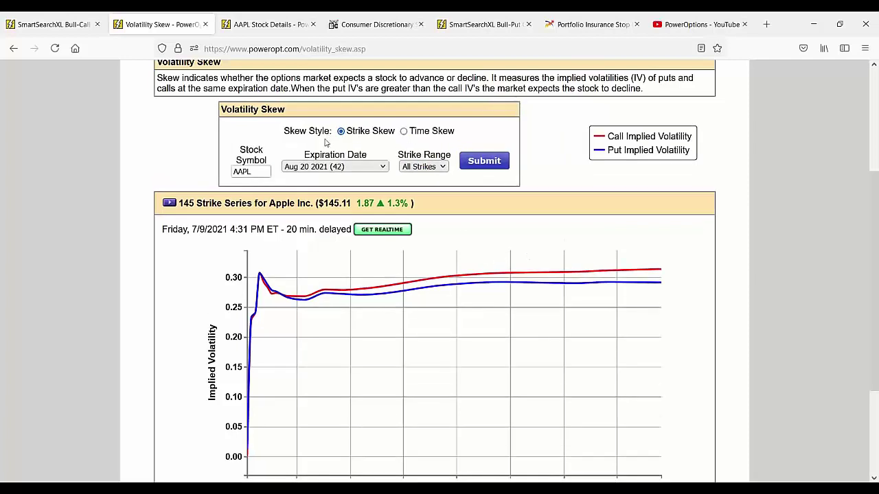
left_click(335, 167)
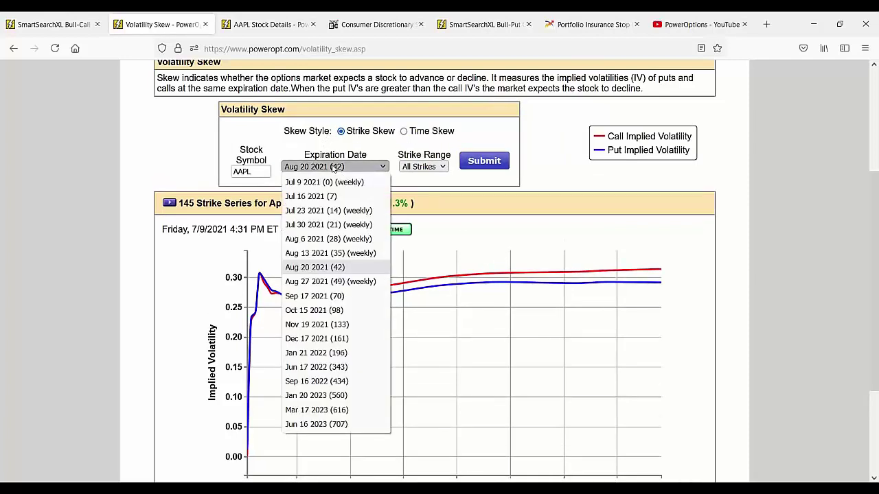
left_click(354, 210)
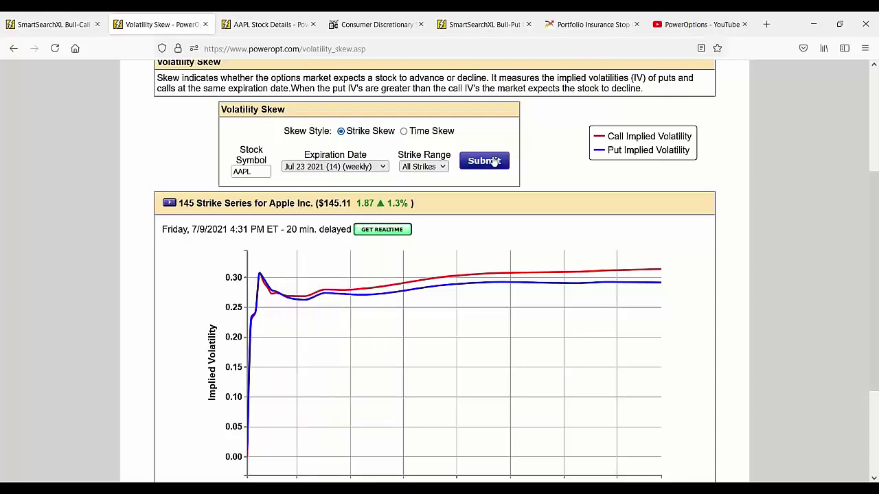
left_click(494, 161)
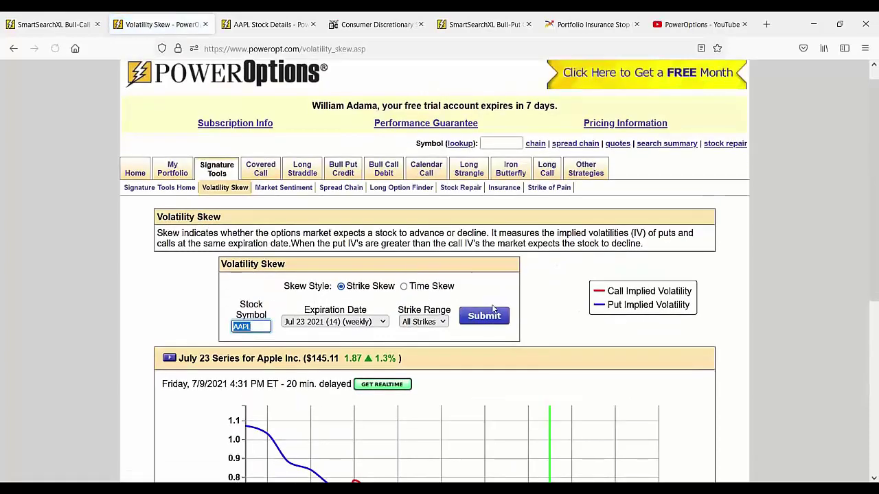
scroll(493, 311, "down", 3)
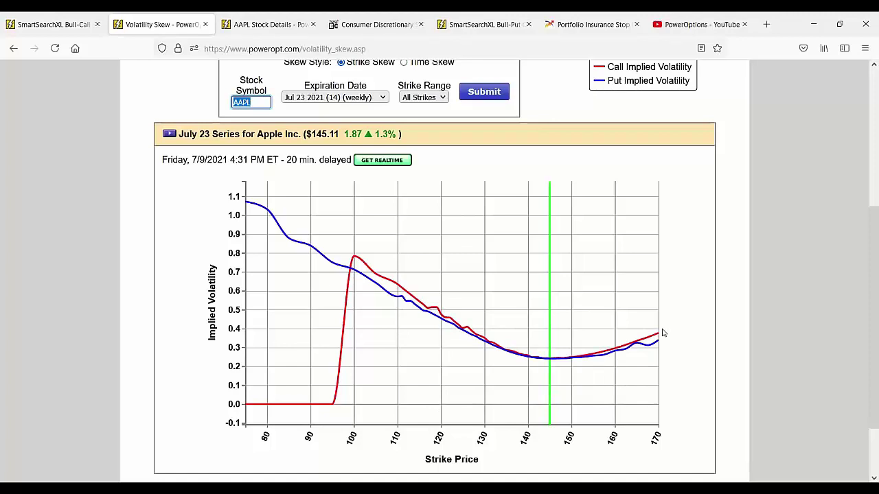
Change the symbol from AAPL to BBW and chart its Jul 16 2021 strike skew.
scroll(575, 331, "up", 2)
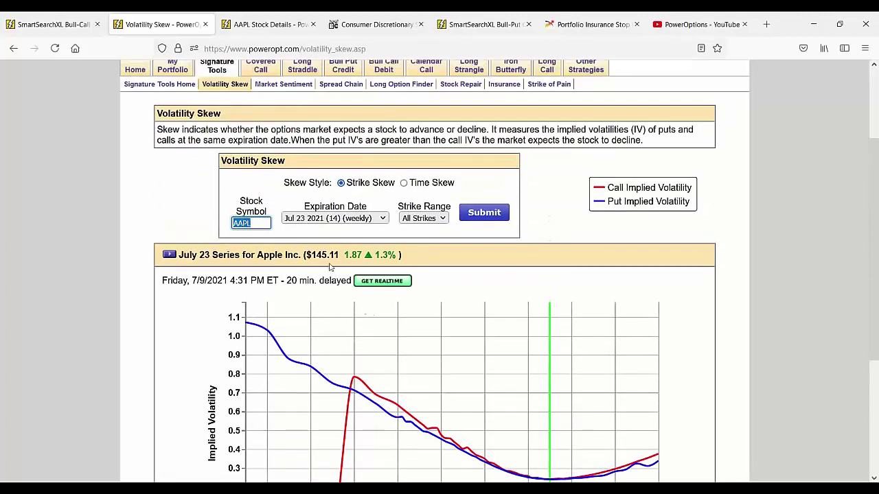
left_click(261, 222)
key("BackSpace")
key("BackSpace")
key("BackSpace")
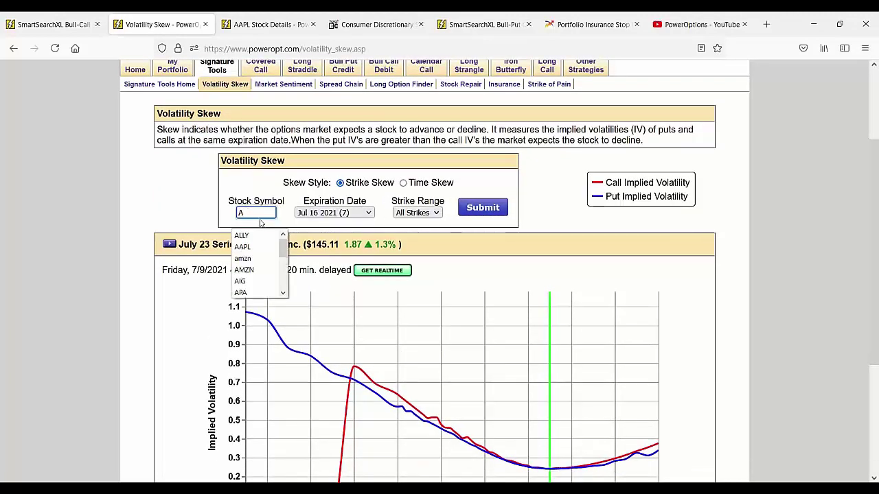
key("BackSpace")
type("BB")
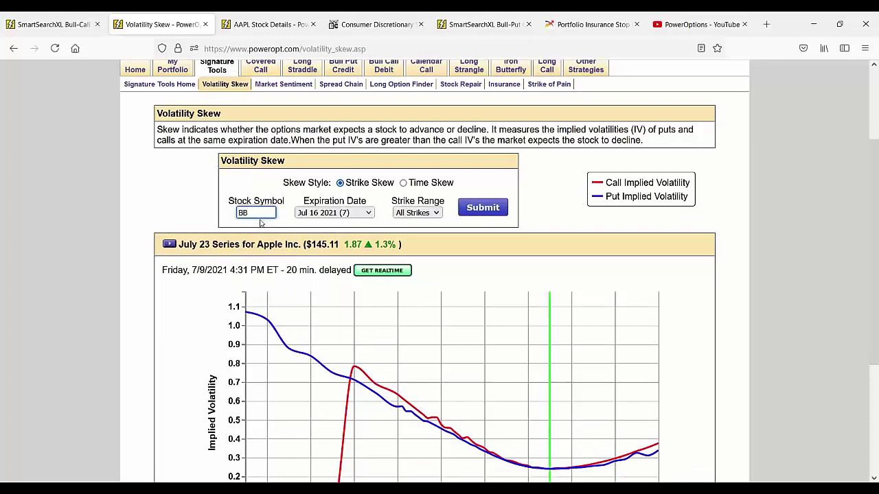
type("W")
left_click(500, 207)
scroll(638, 344, "down", 3)
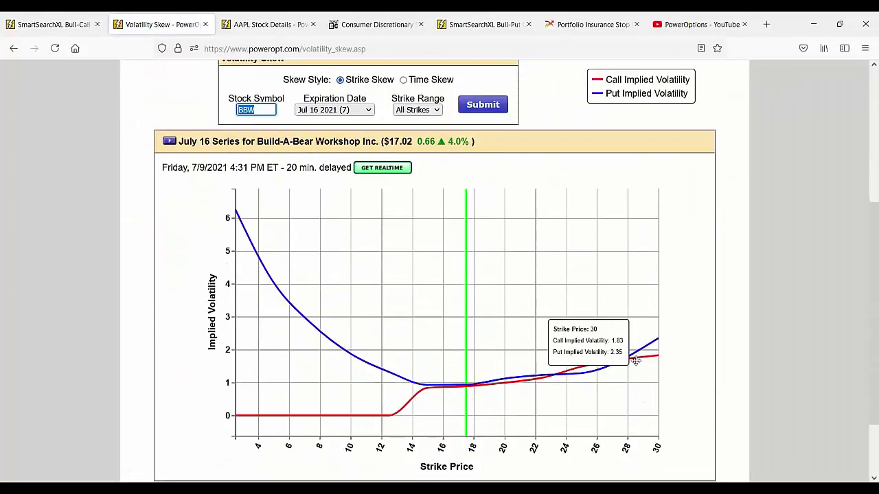
scroll(636, 362, "down", 2)
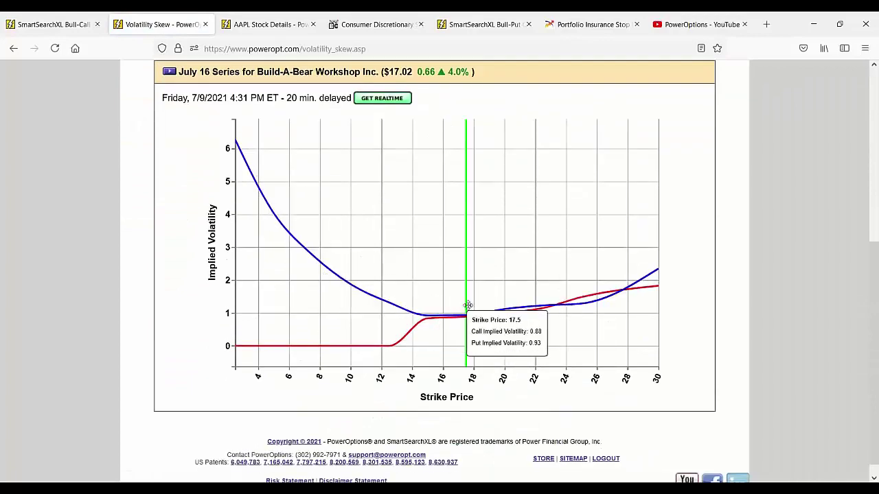
scroll(604, 273, "up", 2)
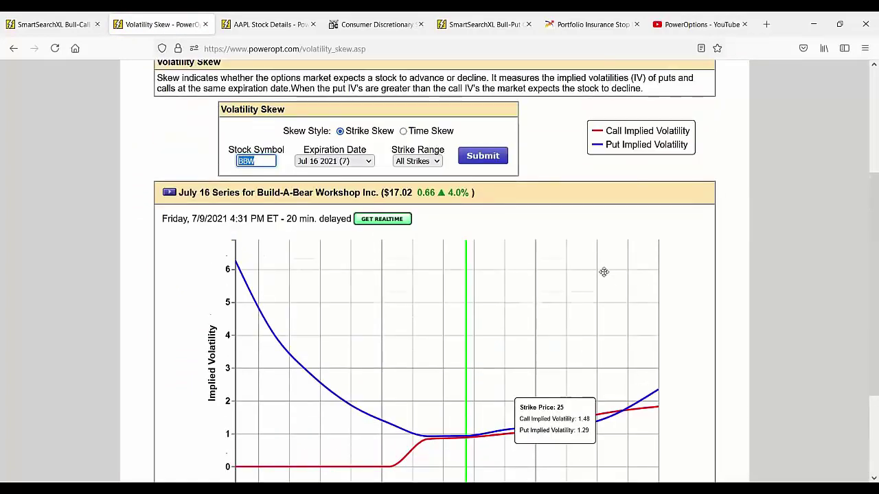
Switch the BBW strike-skew chart to the Aug 20 2021 expiration.
left_click(350, 159)
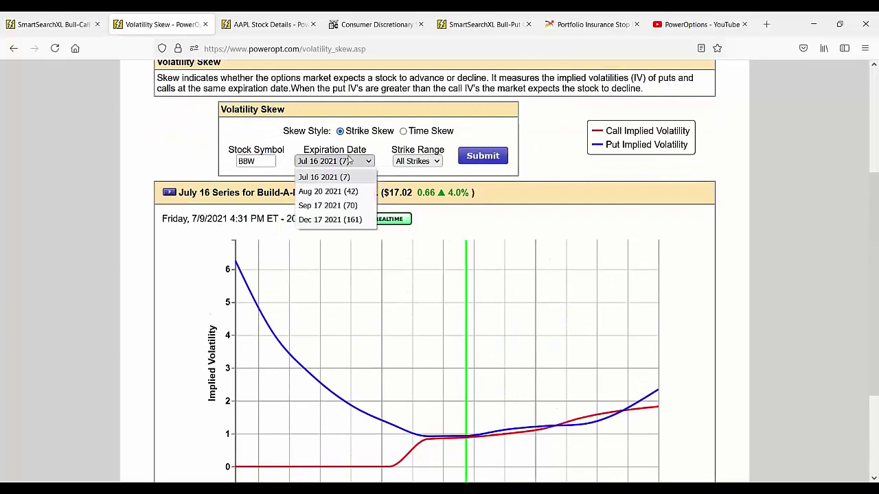
left_click(343, 192)
left_click(489, 157)
scroll(567, 252, "down", 2)
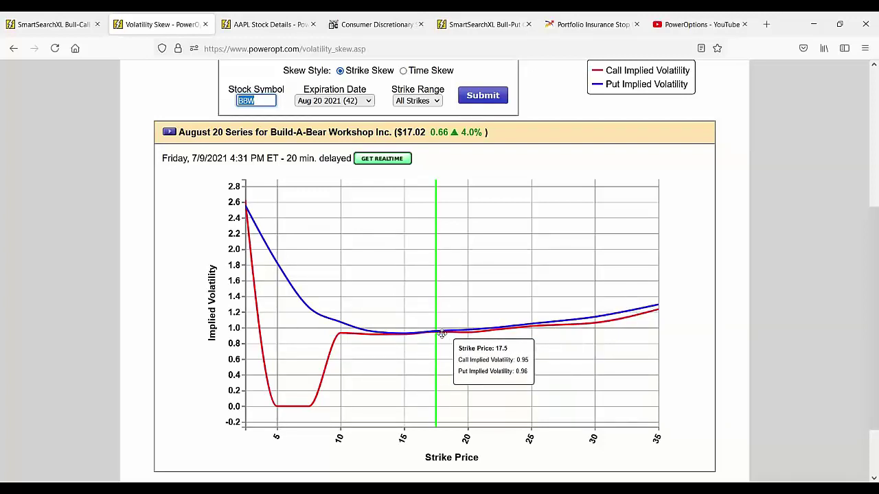
scroll(579, 303, "up", 4)
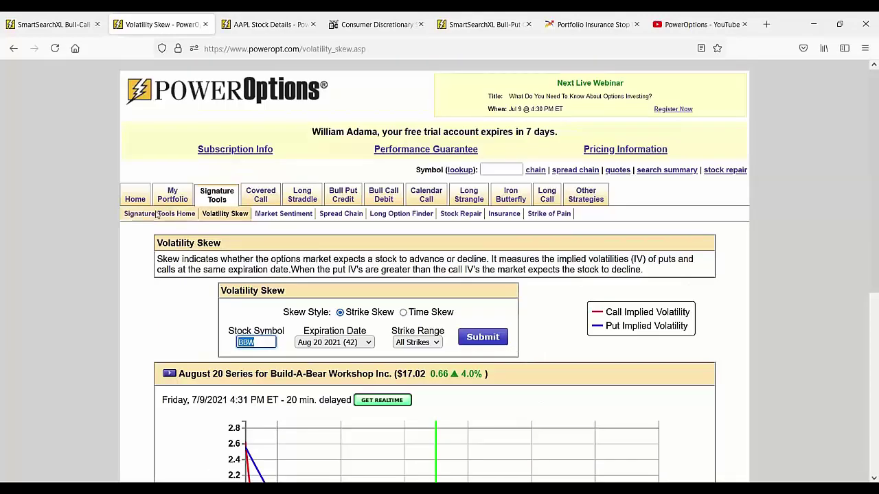
Go to the PowerOptions My Home page.
left_click(135, 198)
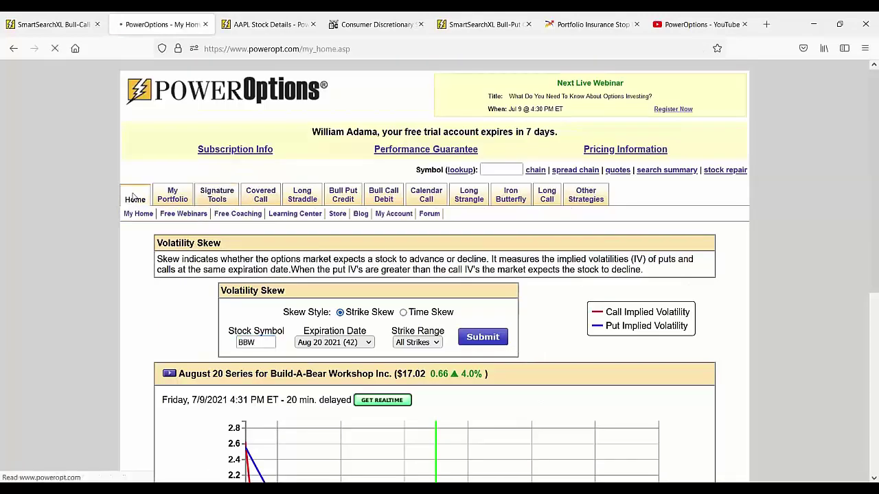